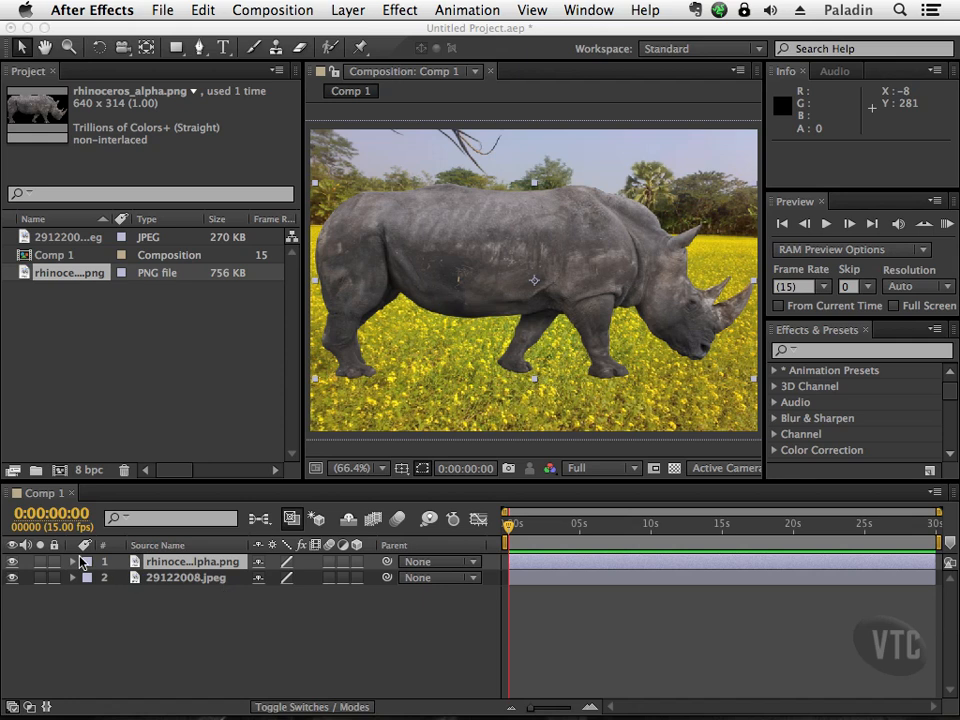
Hide the rhinoceros layer to compare the scene without it, and show it again
left_click(12, 564)
left_click(12, 564)
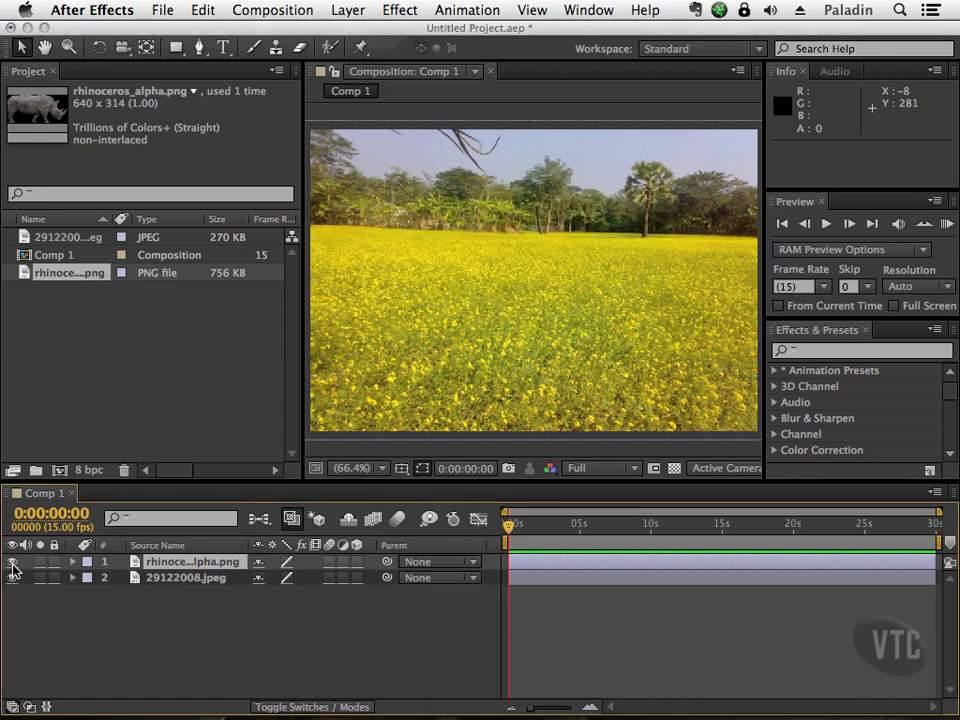
left_click(12, 564)
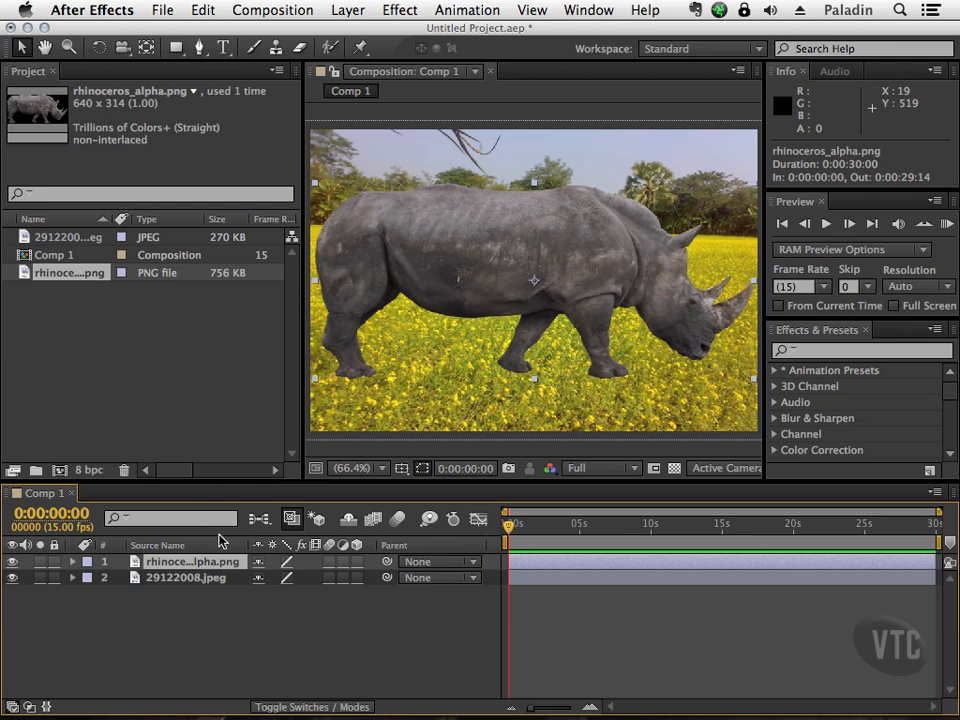
Try the rhinoceros layer at 45% opacity, restore it to 100% and collapse the opacity property
key("t")
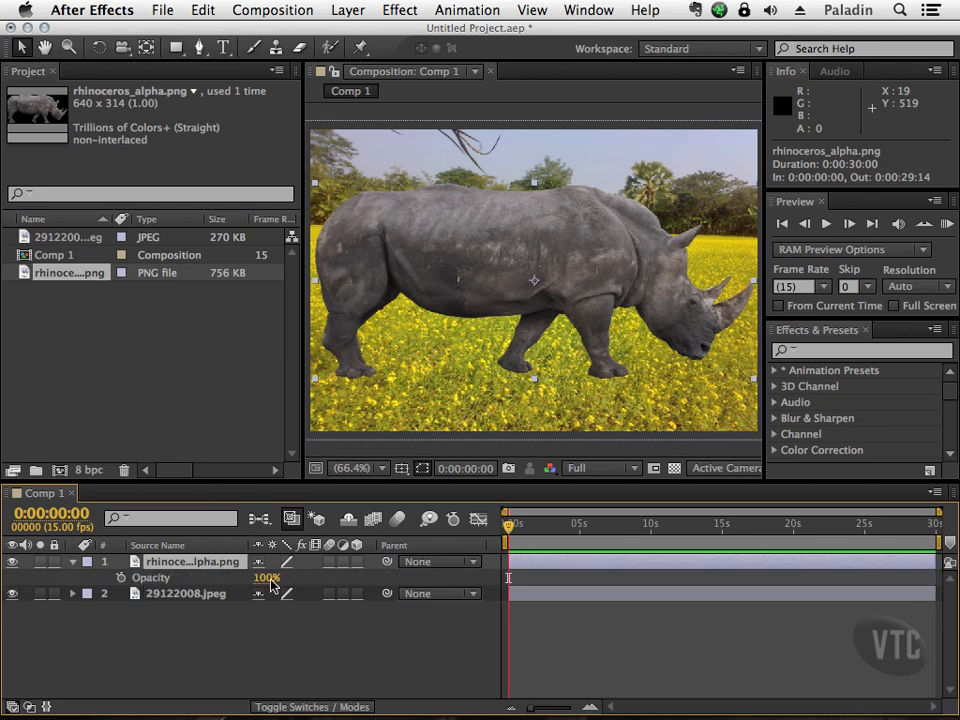
left_click_drag(268, 585, 205, 583)
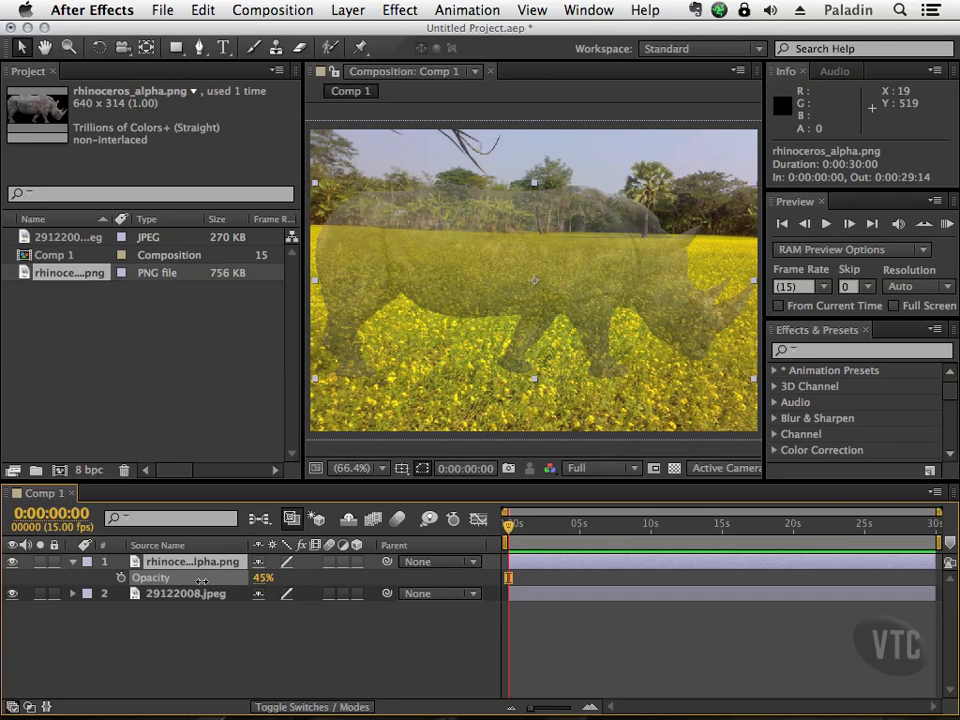
left_click(339, 452)
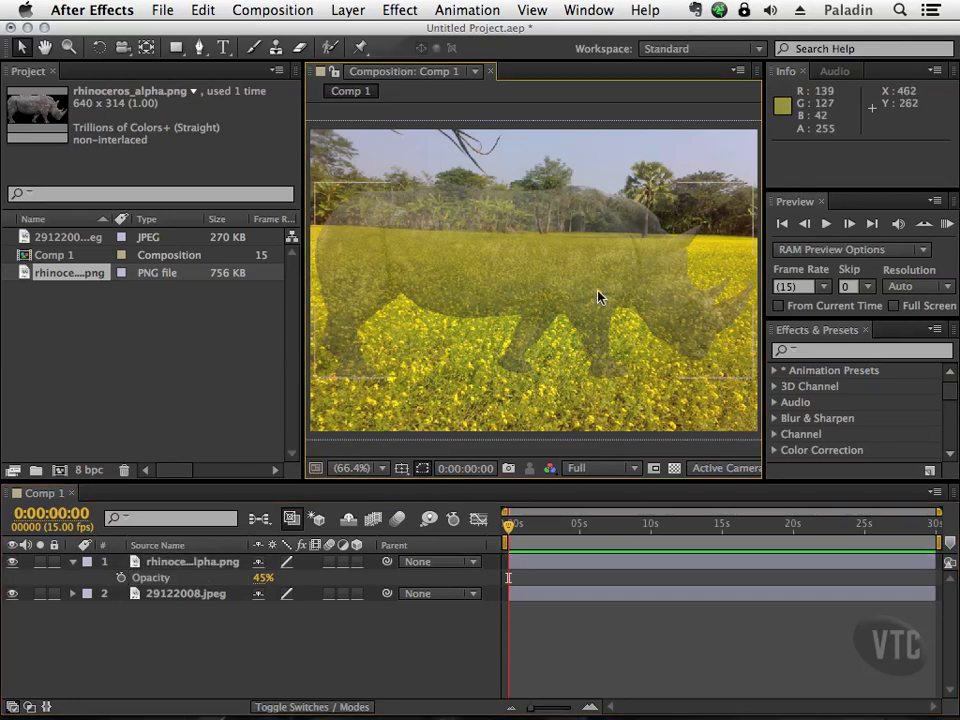
left_click_drag(262, 578, 358, 578)
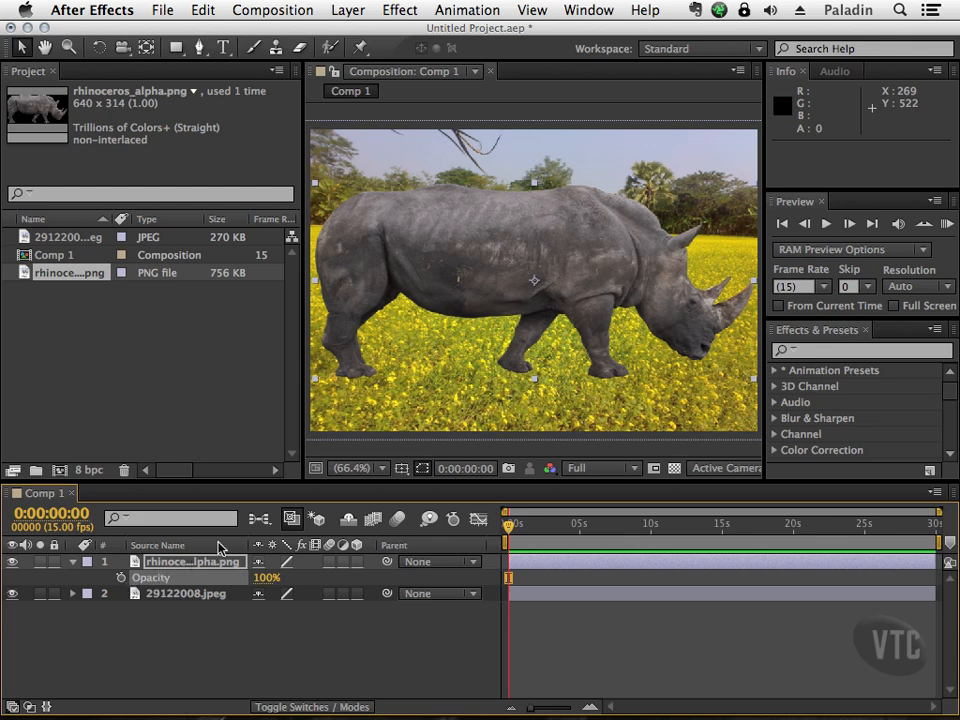
key("t")
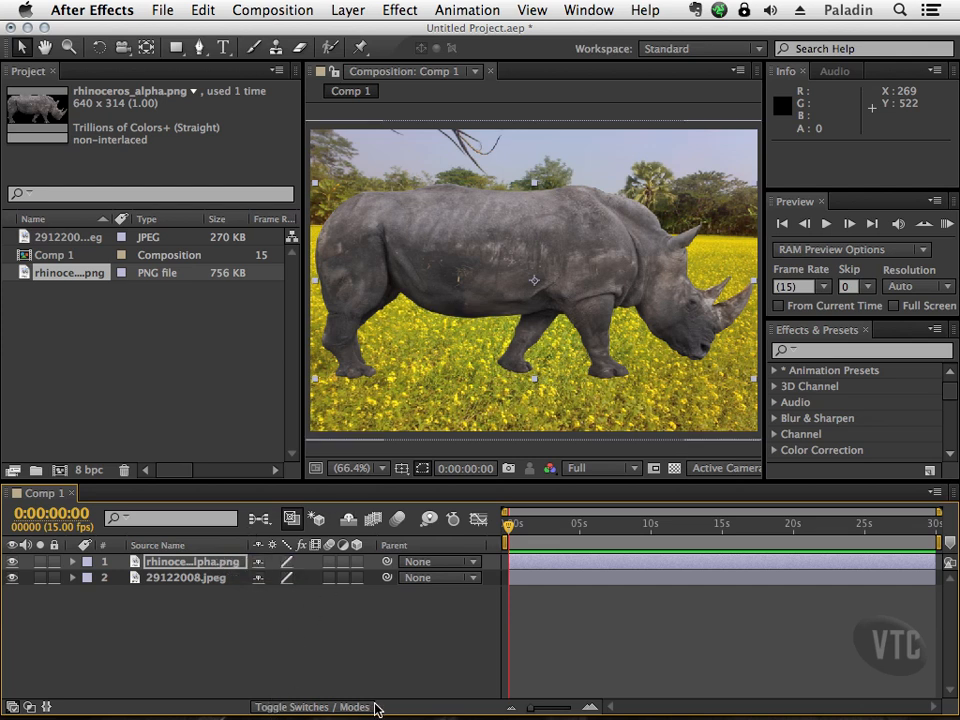
right_click(135, 567)
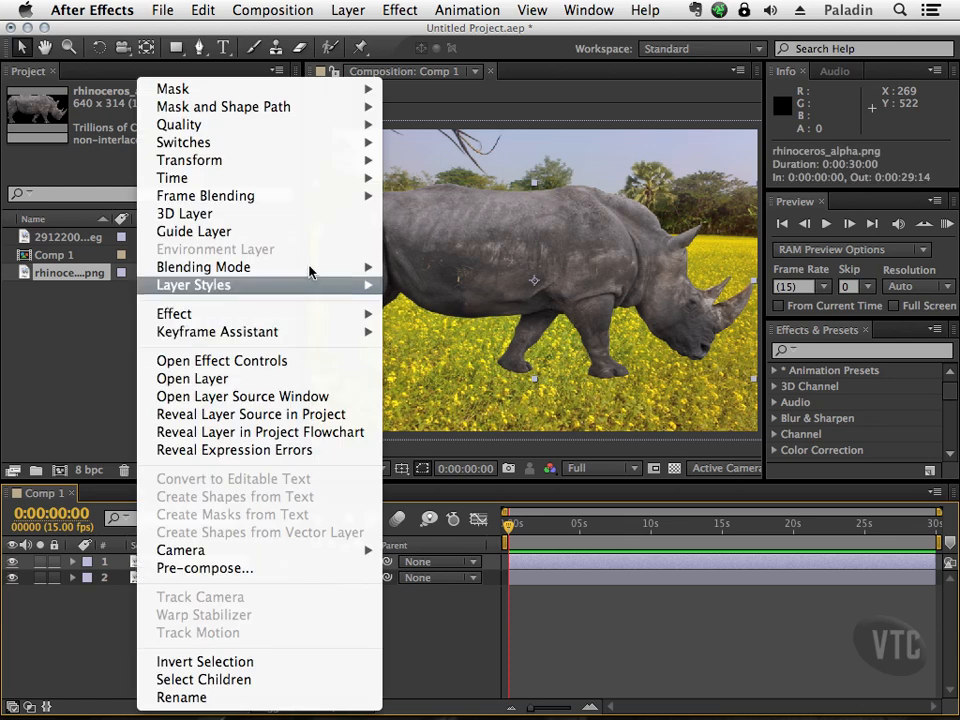
mouse_move(370, 267)
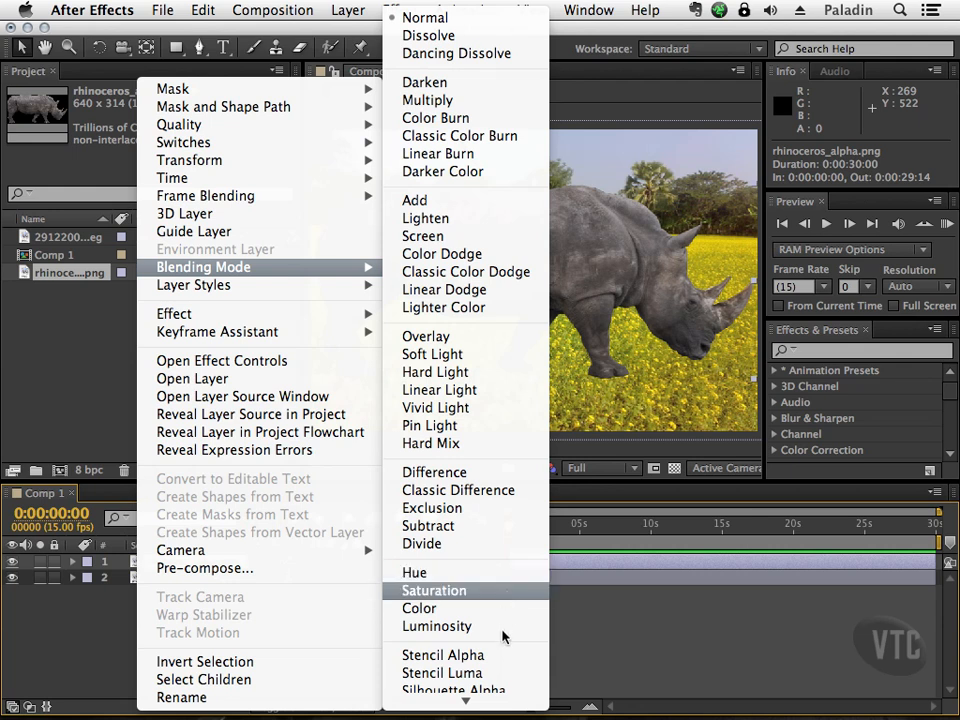
mouse_move(484, 712)
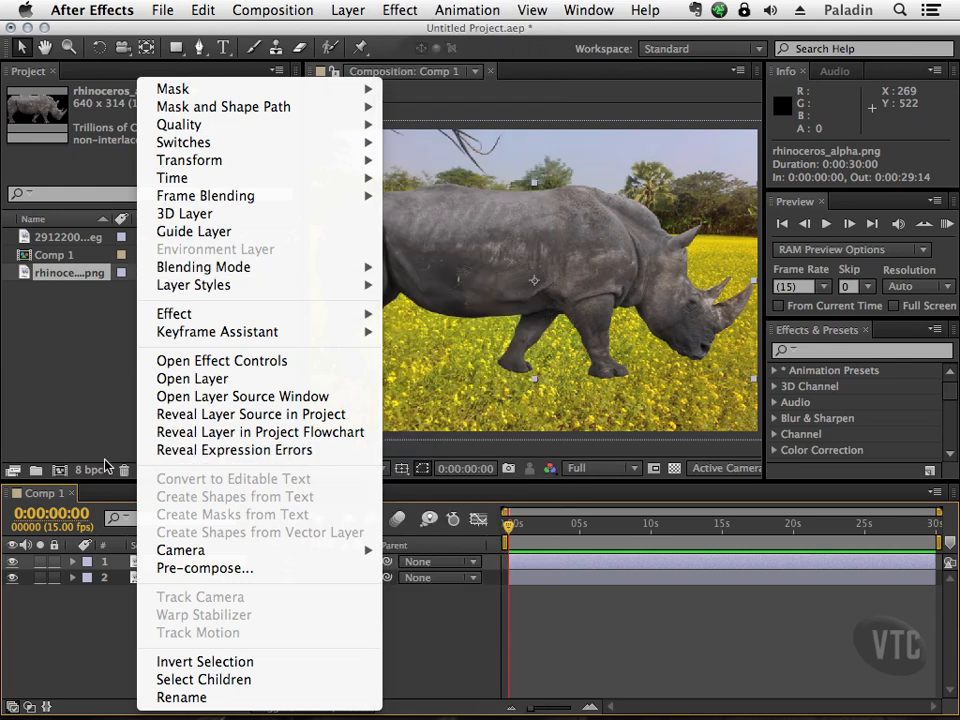
left_click(91, 422)
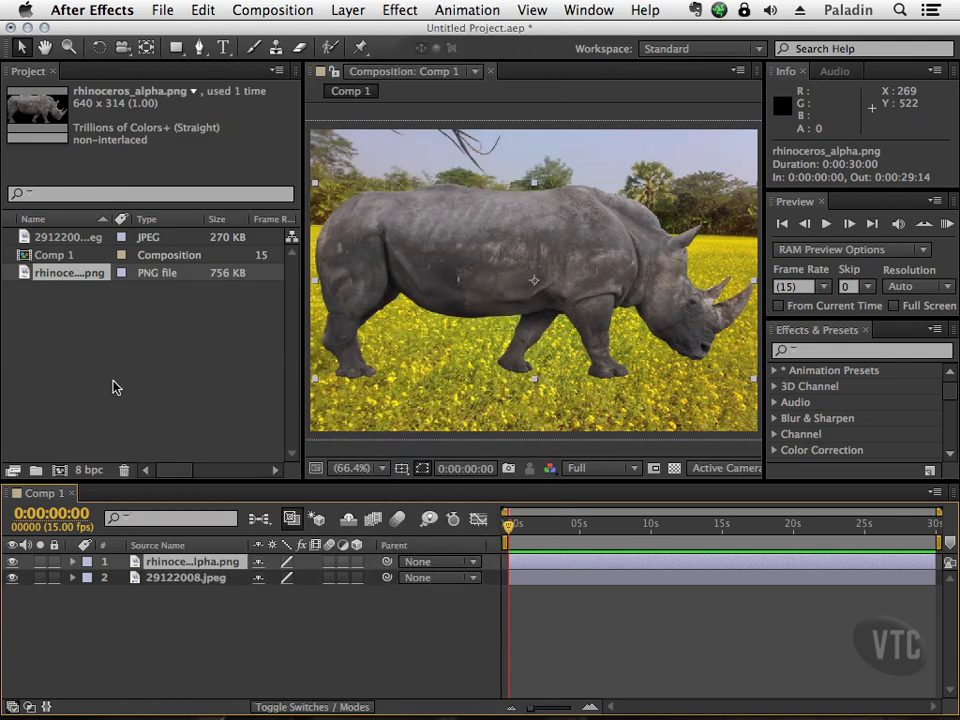
Display the layers' blending mode settings in the timeline and set the rhinoceros layer's mode to Multiply
left_click(302, 707)
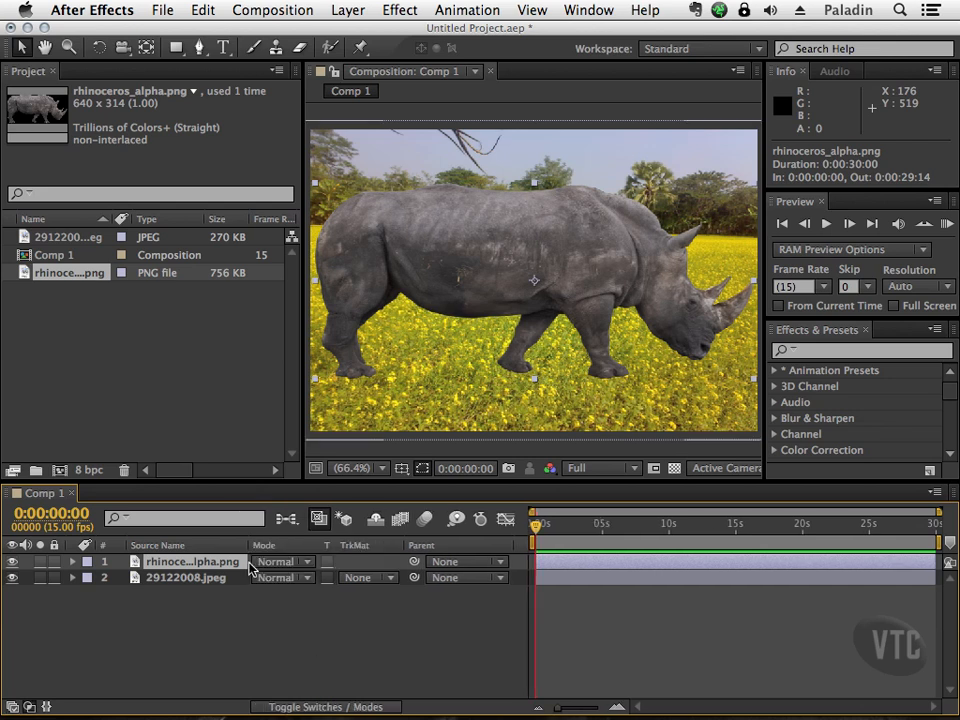
left_click(308, 570)
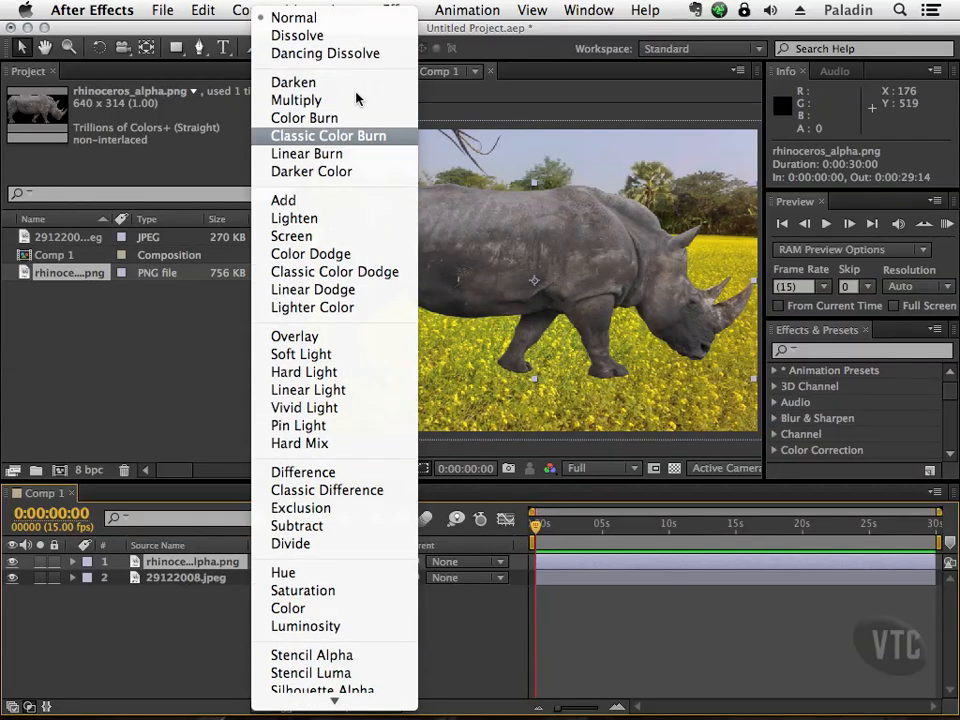
left_click(350, 101)
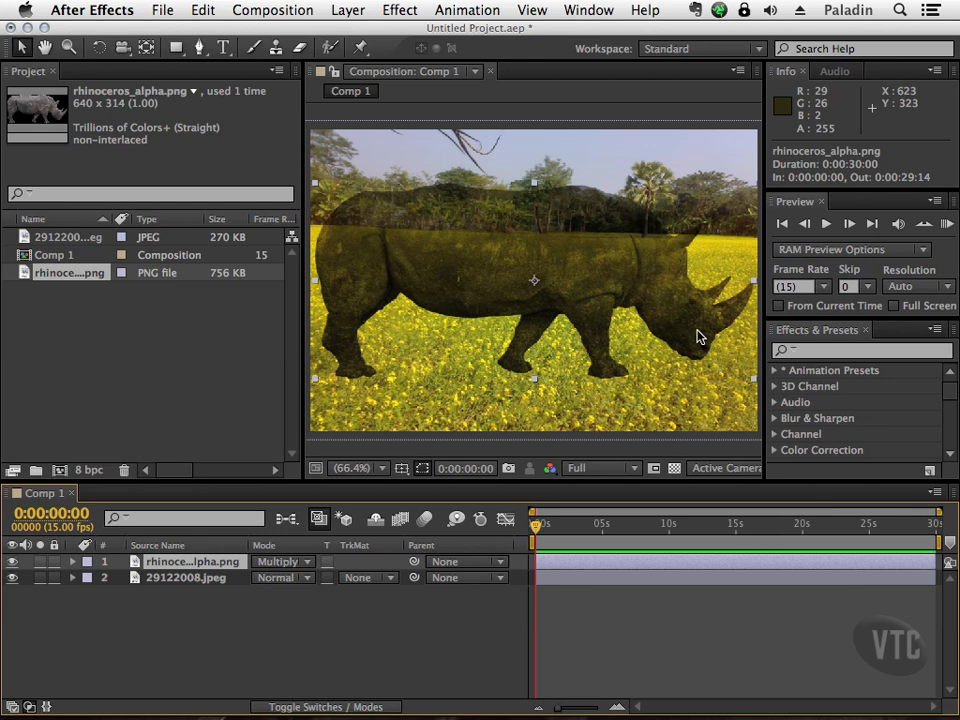
Set the rhinoceros layer's blending mode to Color Burn
left_click(309, 563)
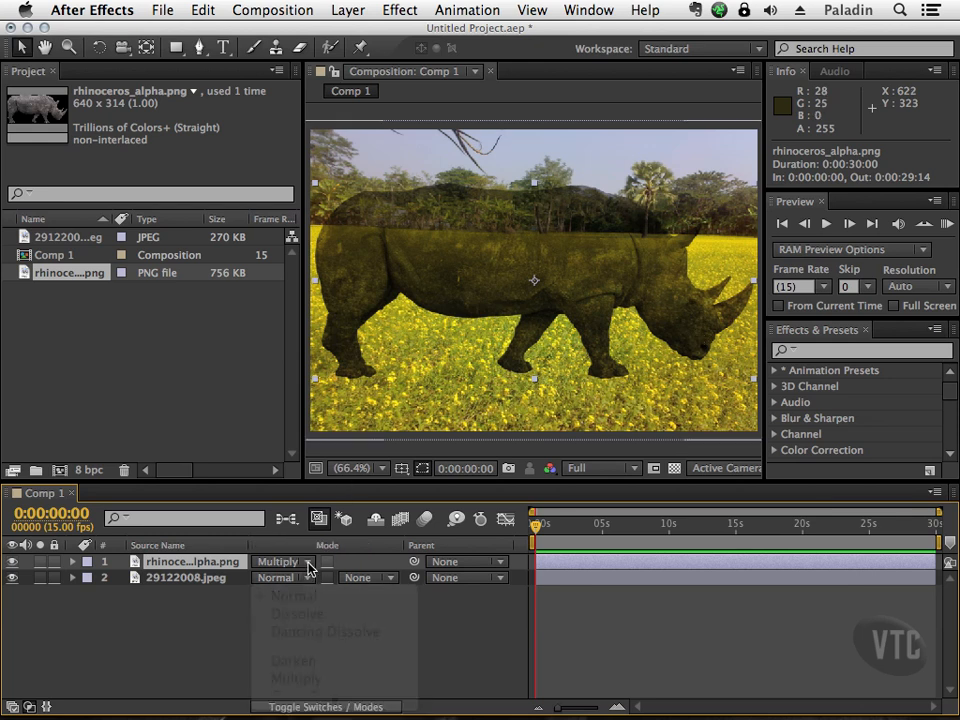
left_click(309, 567)
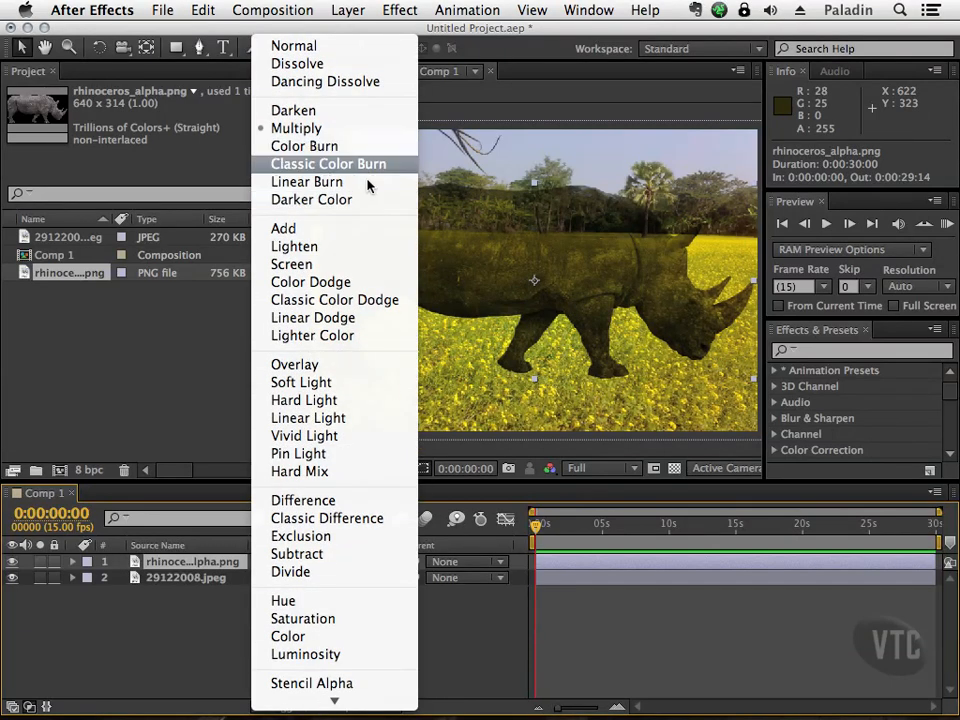
left_click(365, 147)
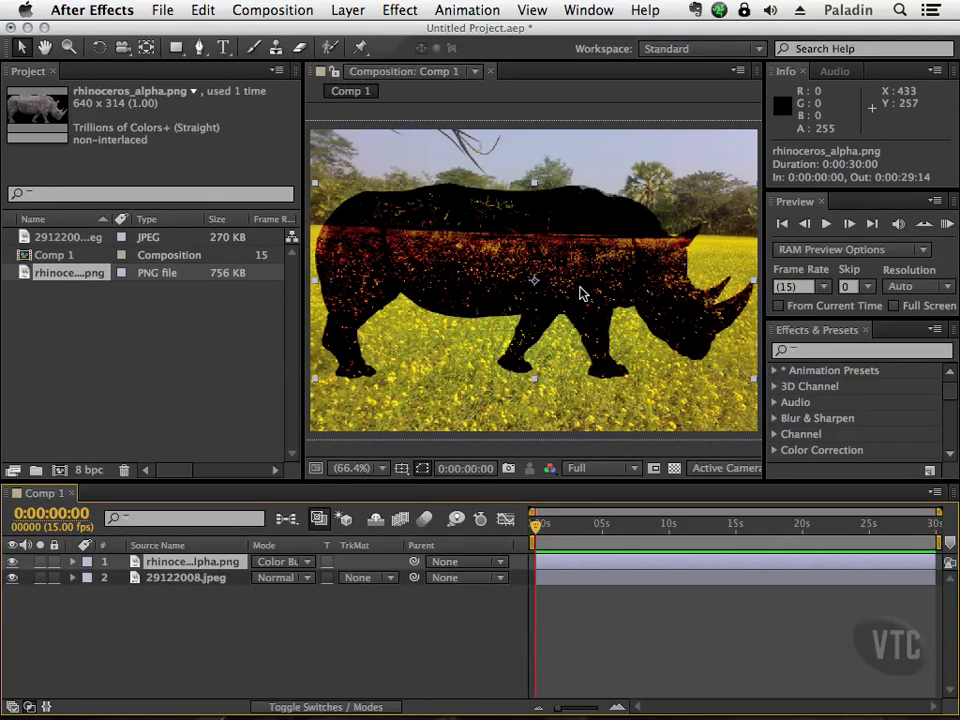
Try the Darker Color and Screen blending modes on the rhinoceros layer
left_click(311, 566)
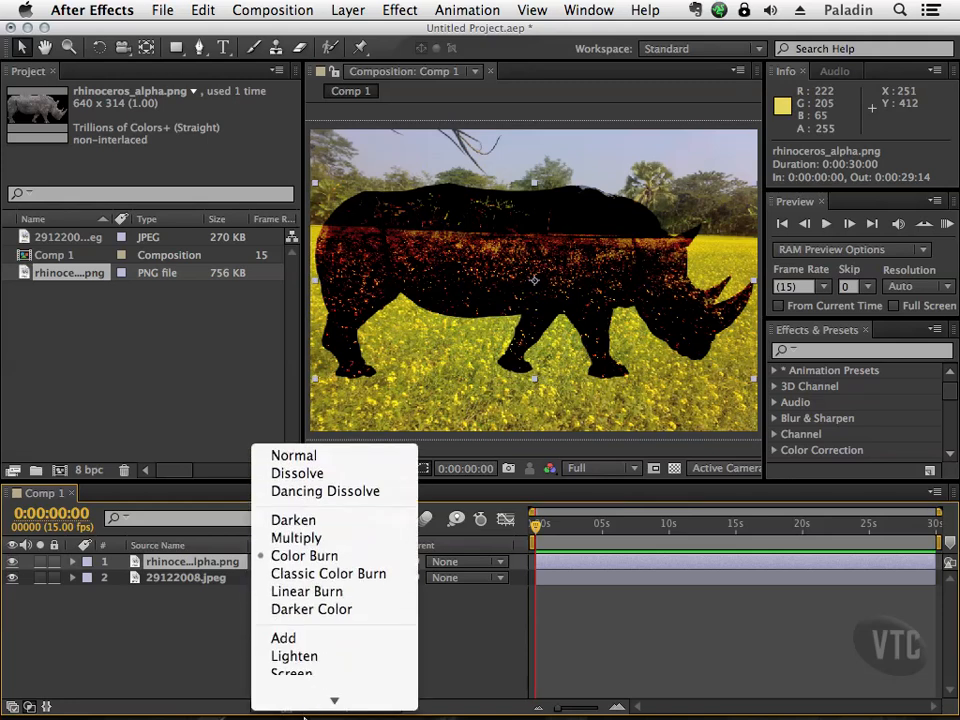
left_click(340, 521)
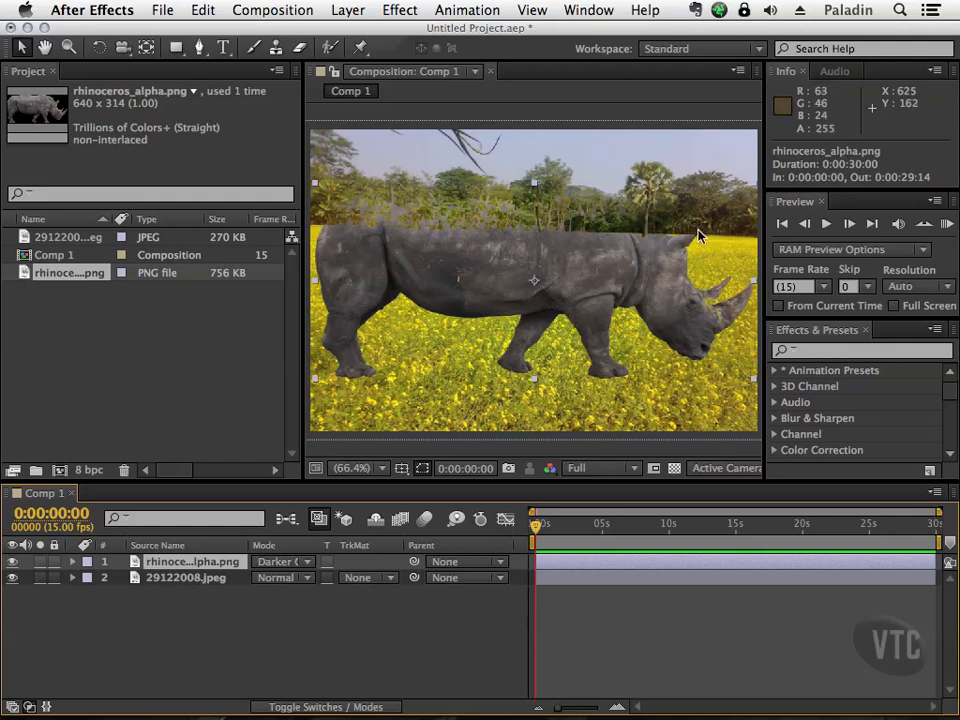
left_click(313, 569)
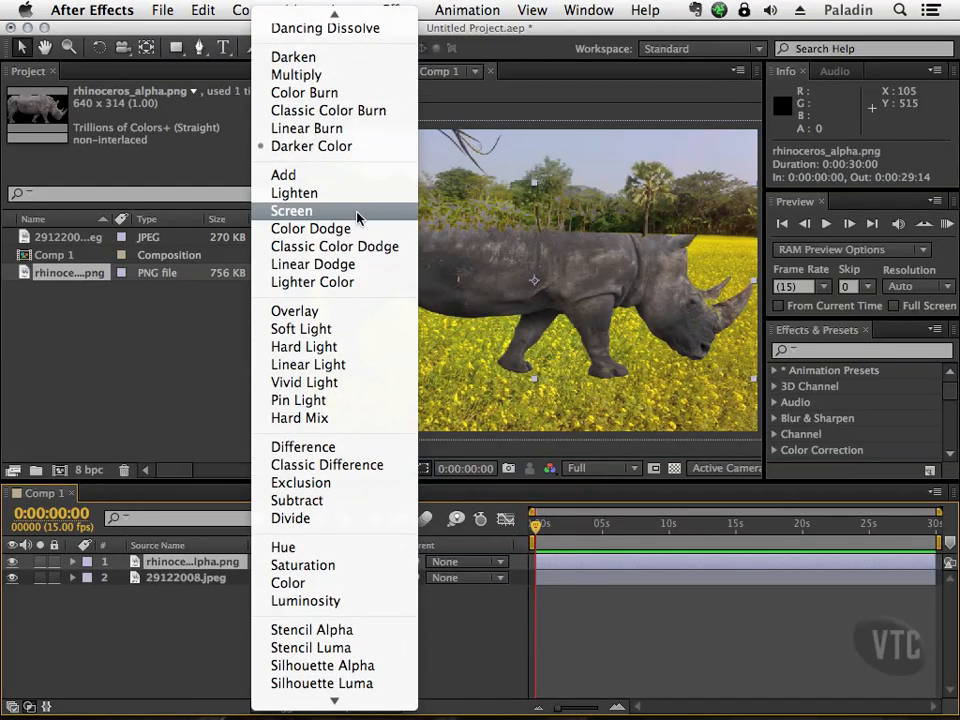
left_click(357, 214)
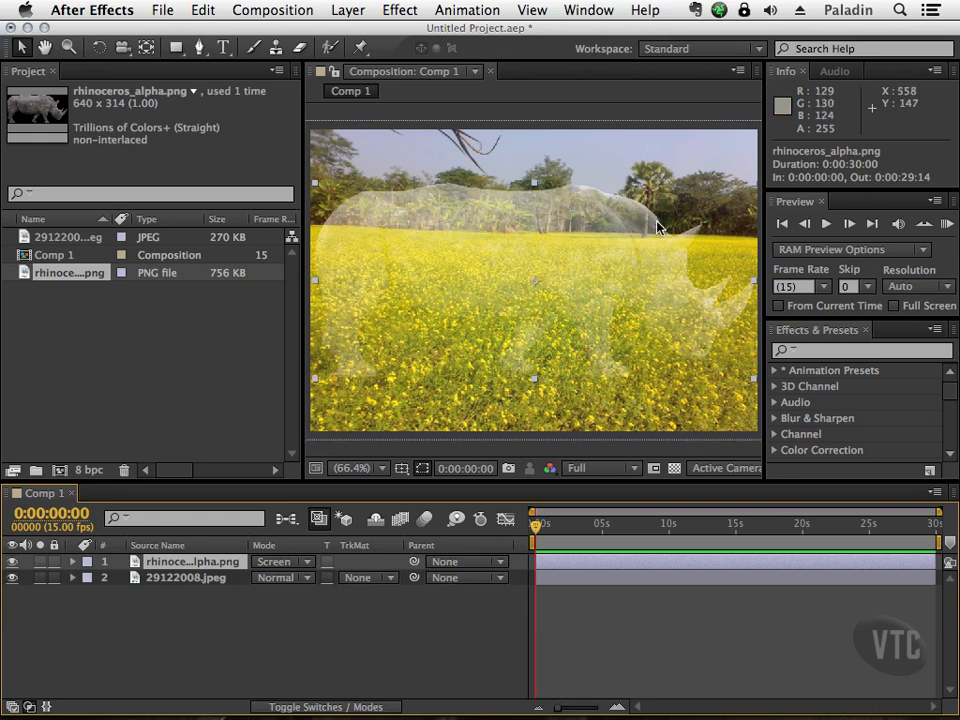
Try the Overlay and Difference blending modes on the rhinoceros layer
left_click(307, 568)
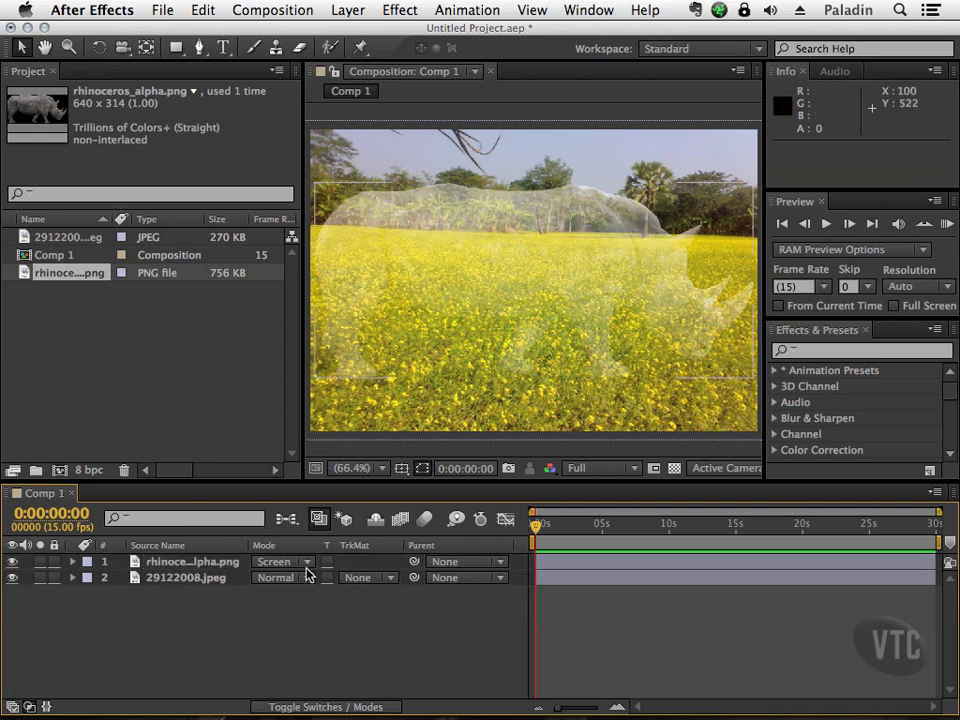
left_click(307, 568)
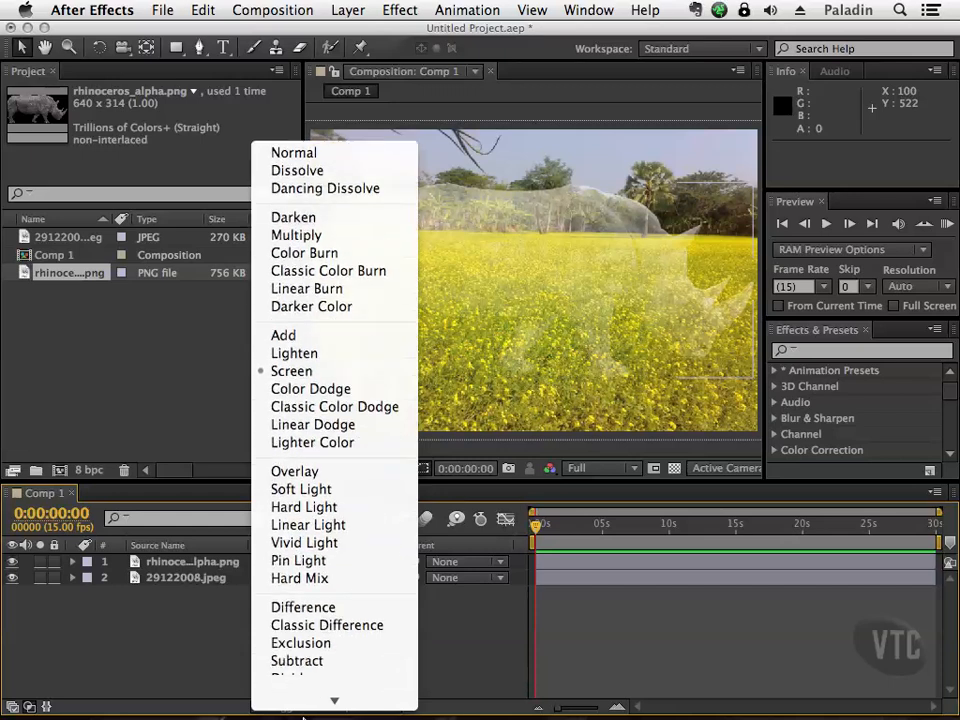
left_click(352, 347)
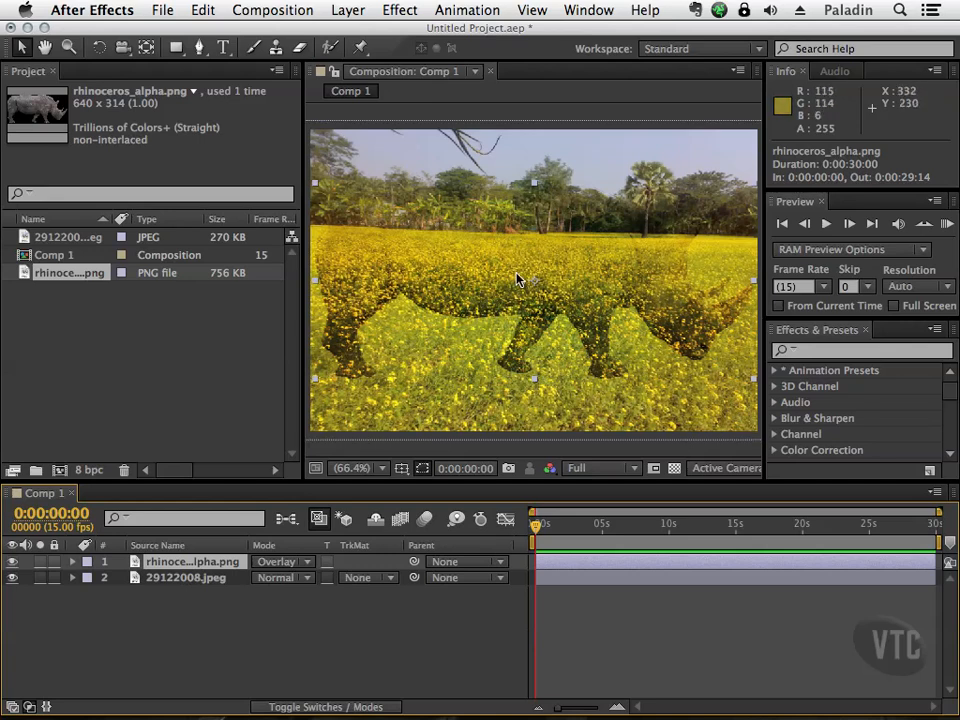
left_click(314, 567)
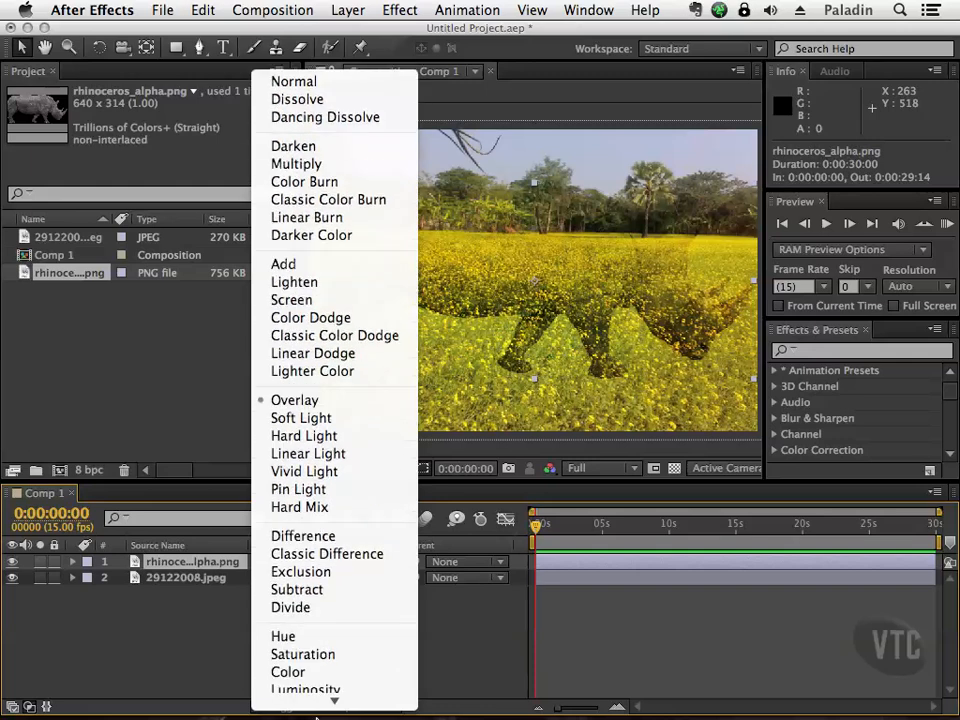
left_click(368, 465)
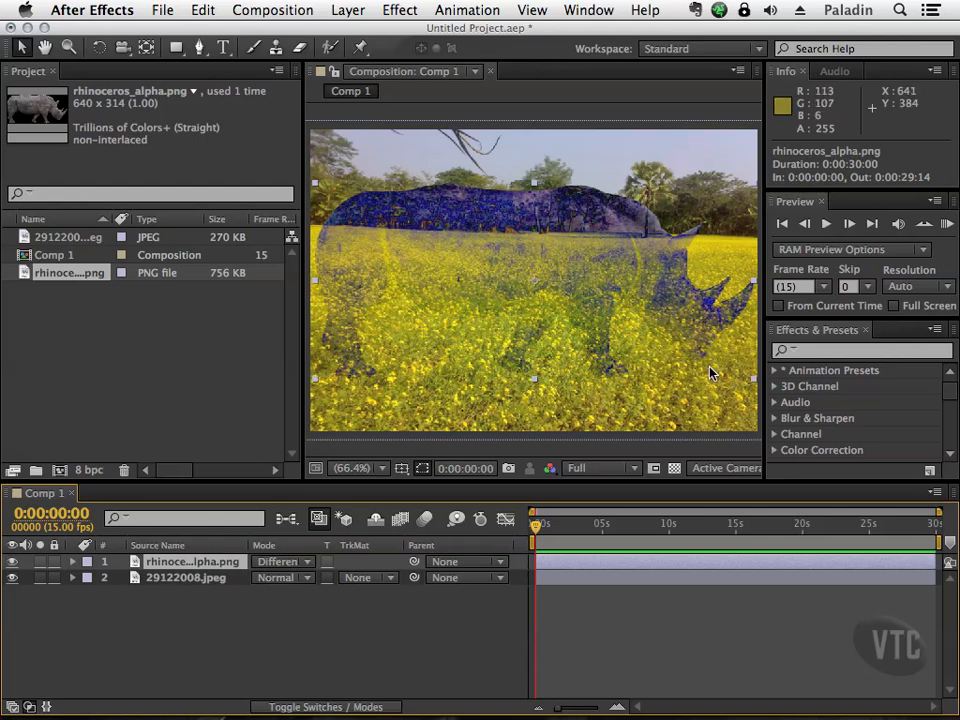
Set the rhinoceros layer's blending mode to Stencil Alpha so its shape cuts out the field photo
left_click(298, 562)
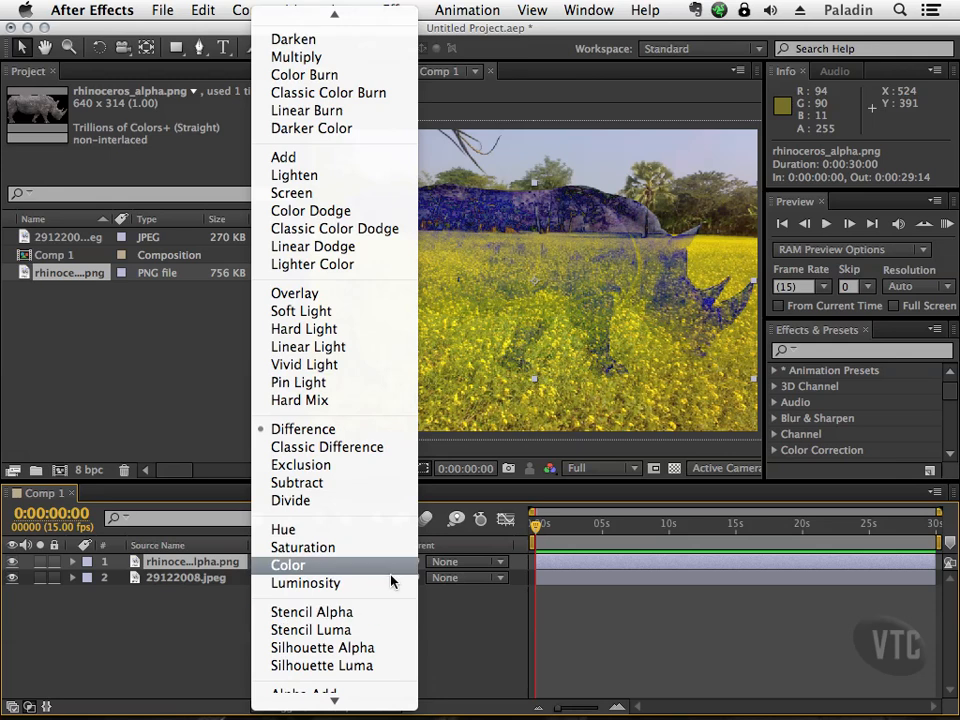
left_click(378, 617)
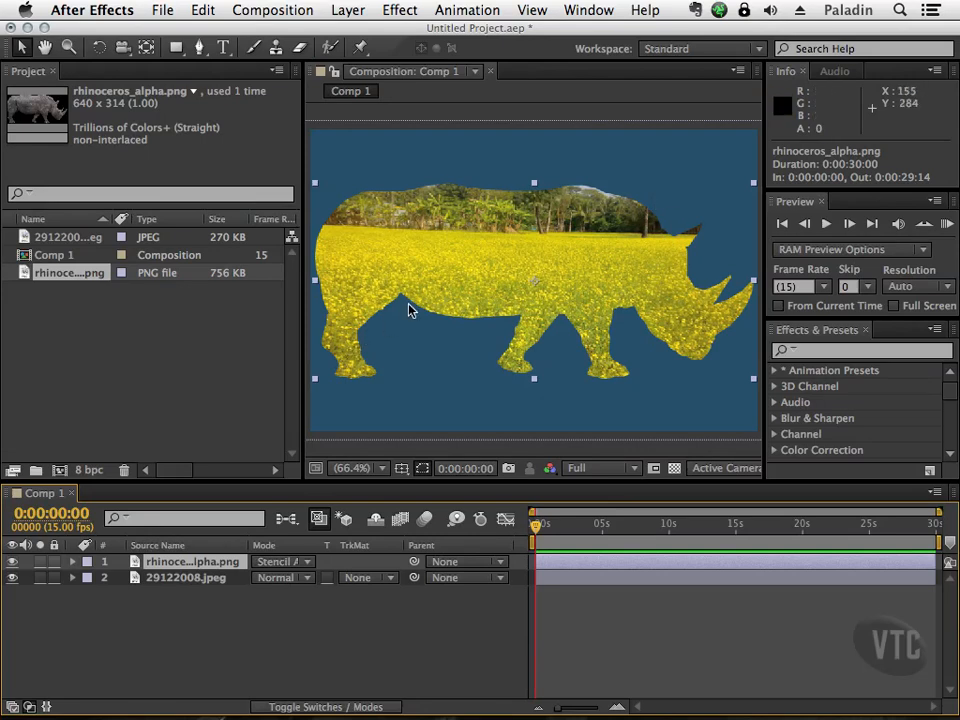
left_click(307, 564)
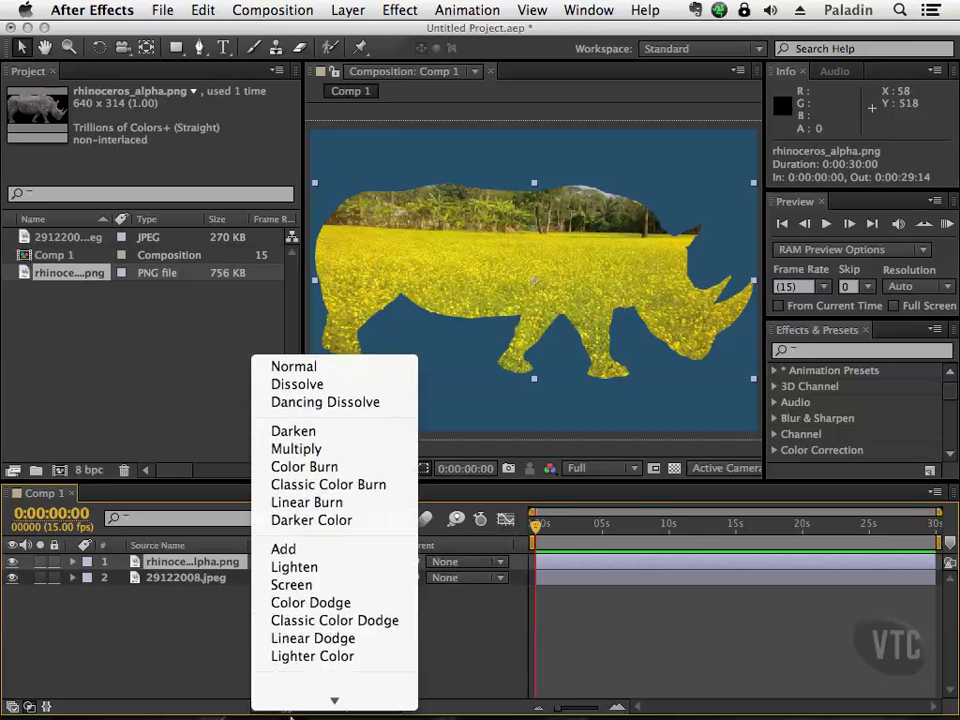
mouse_move(288, 710)
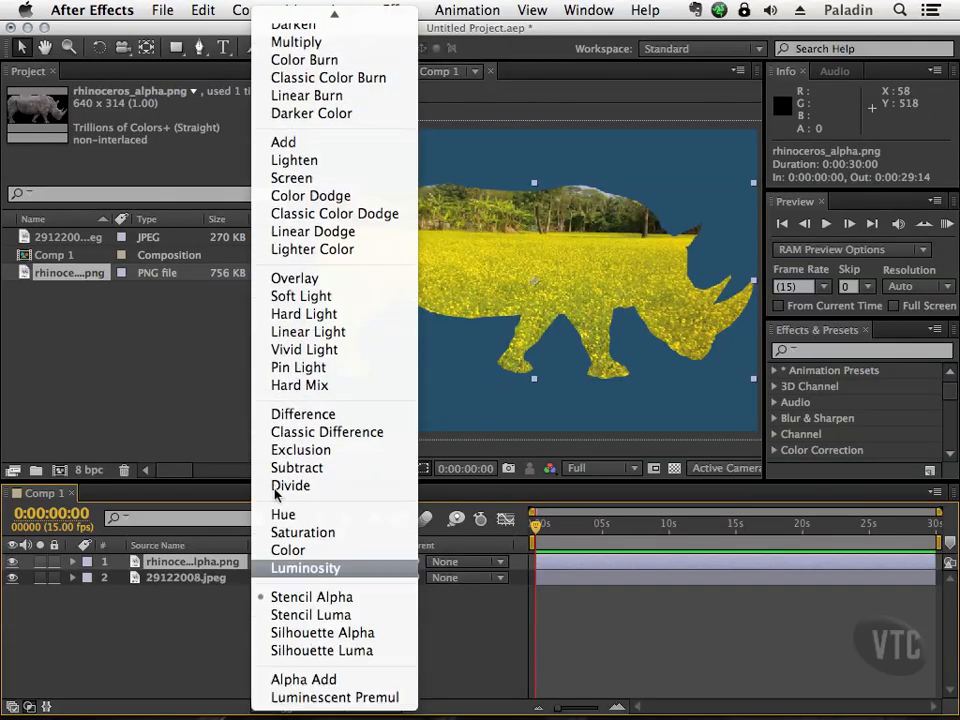
left_click(290, 596)
Move the field photo layer inside the rhinoceros cutout to position 373.6, 220.4
left_click_drag(461, 396, 477, 381)
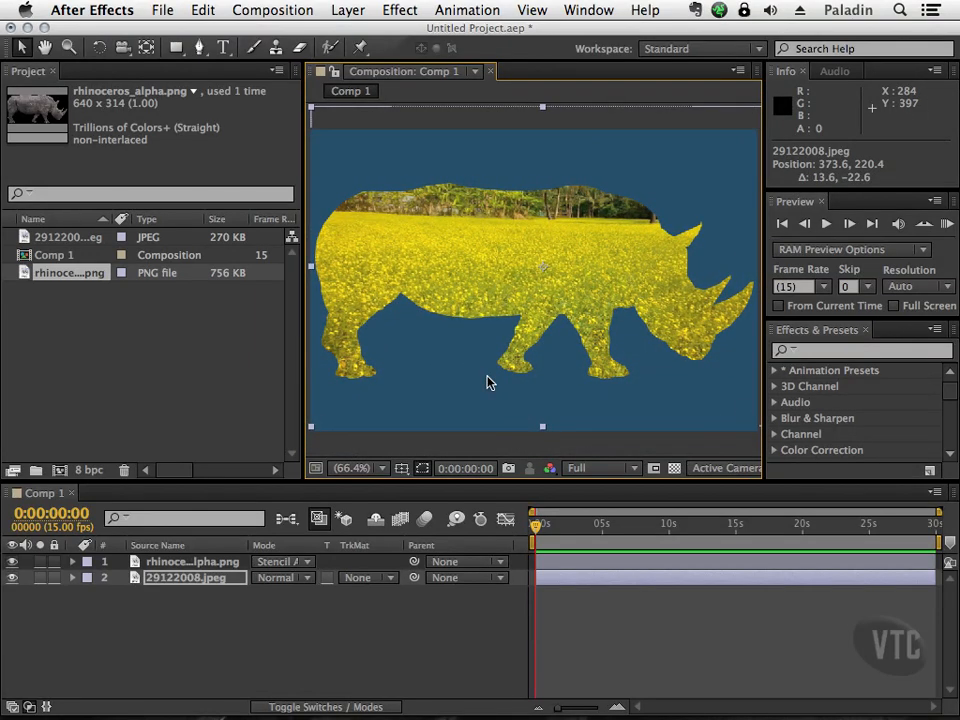
left_click(305, 579)
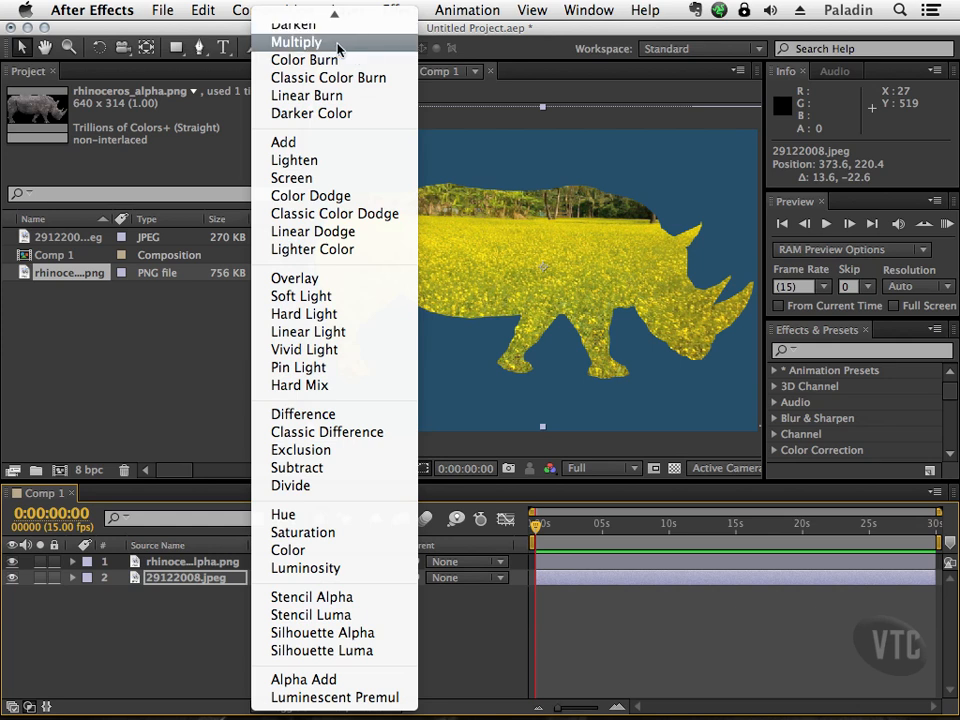
left_click(222, 437)
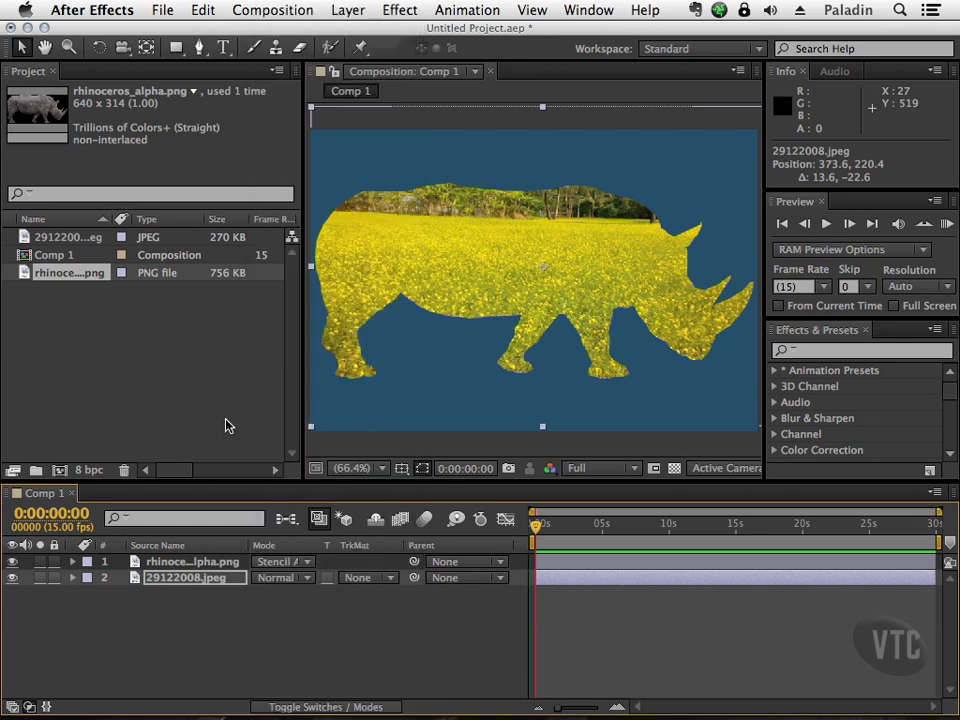